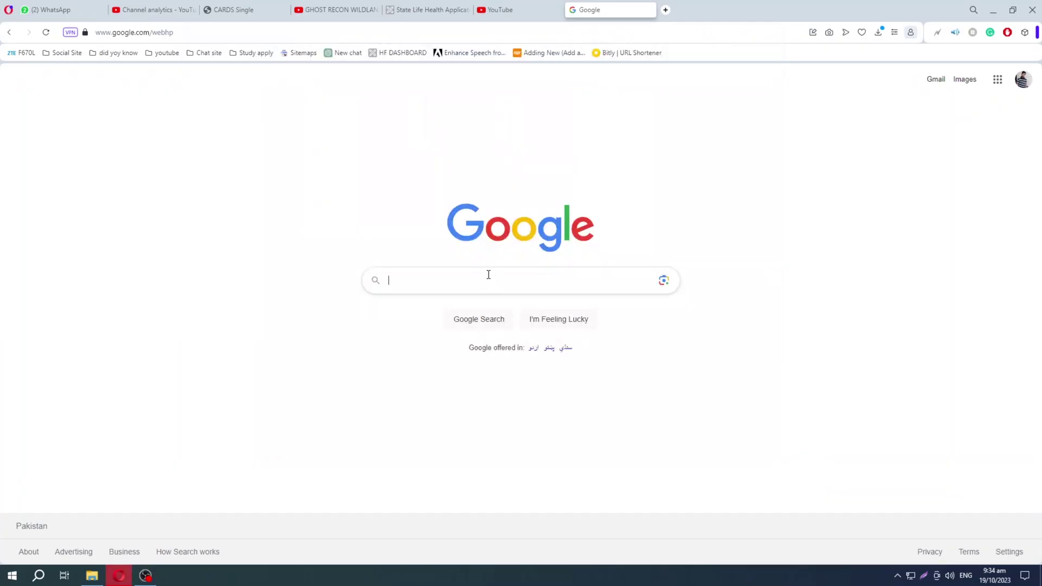
Search Google for "D ID".
left_click(488, 274)
type("D")
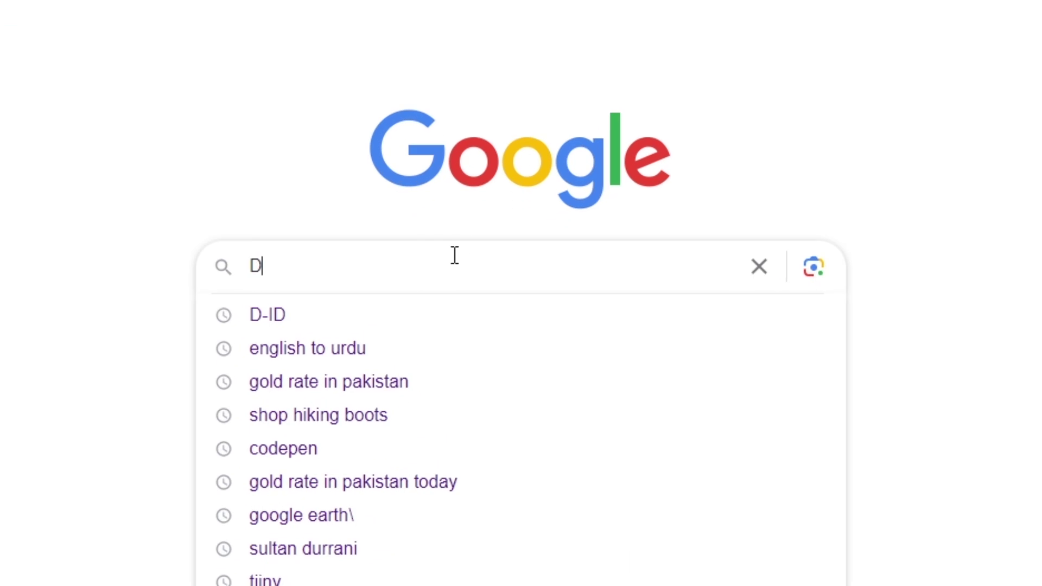
type(" ID")
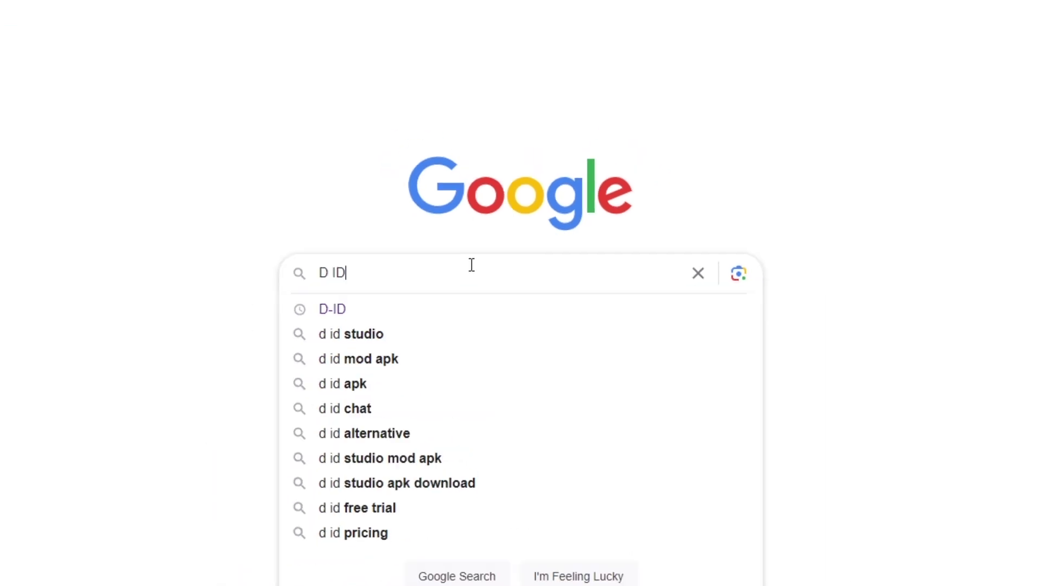
key("Return")
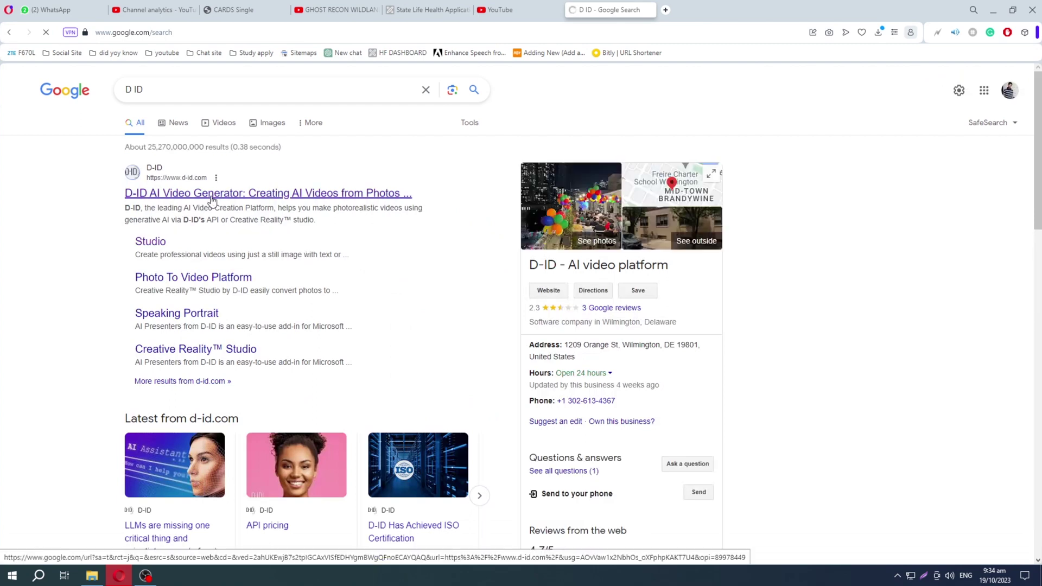
Open the official D-ID site from the results and start the free studio trial.
left_click(211, 196)
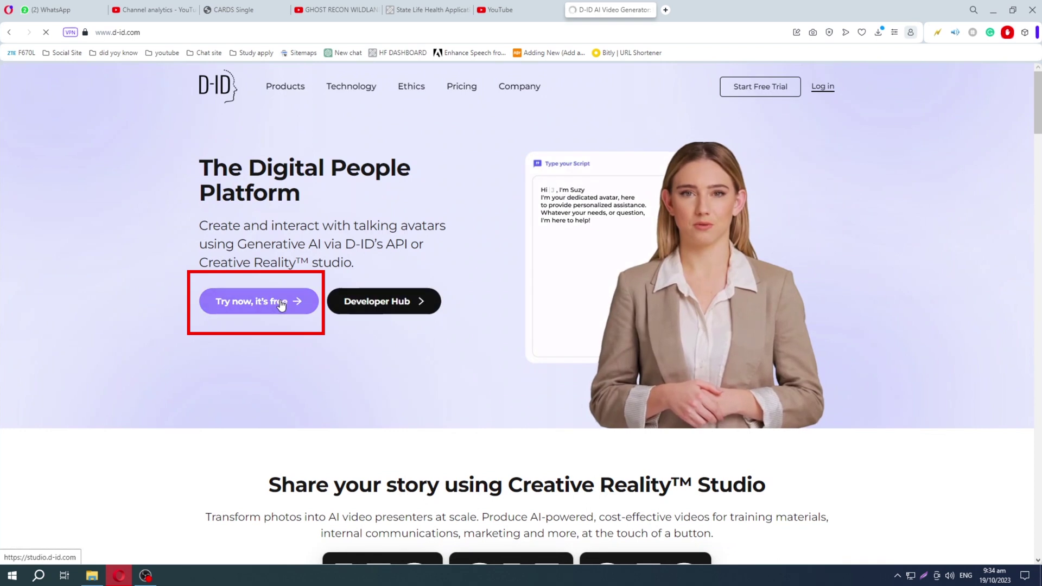
left_click(251, 312)
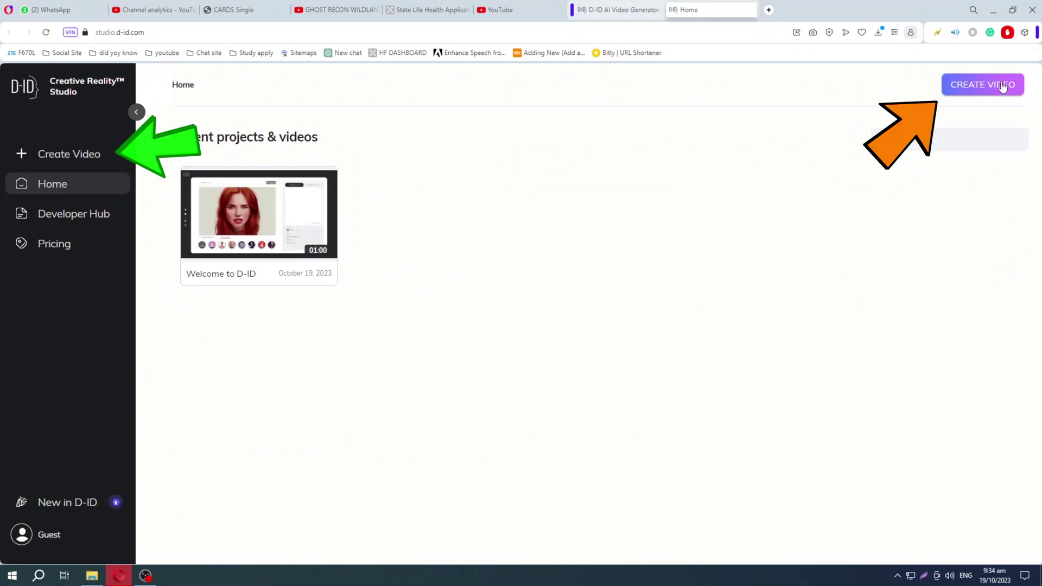
Start a new video, browse the presenter grid, and choose to upload your own photo.
left_click(73, 163)
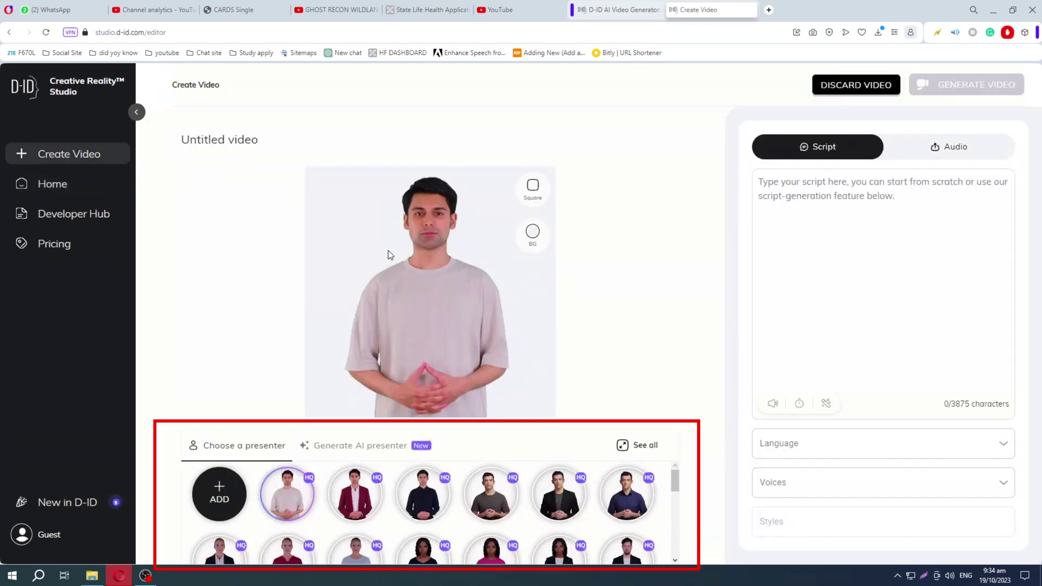
scroll(491, 515, "down", 5)
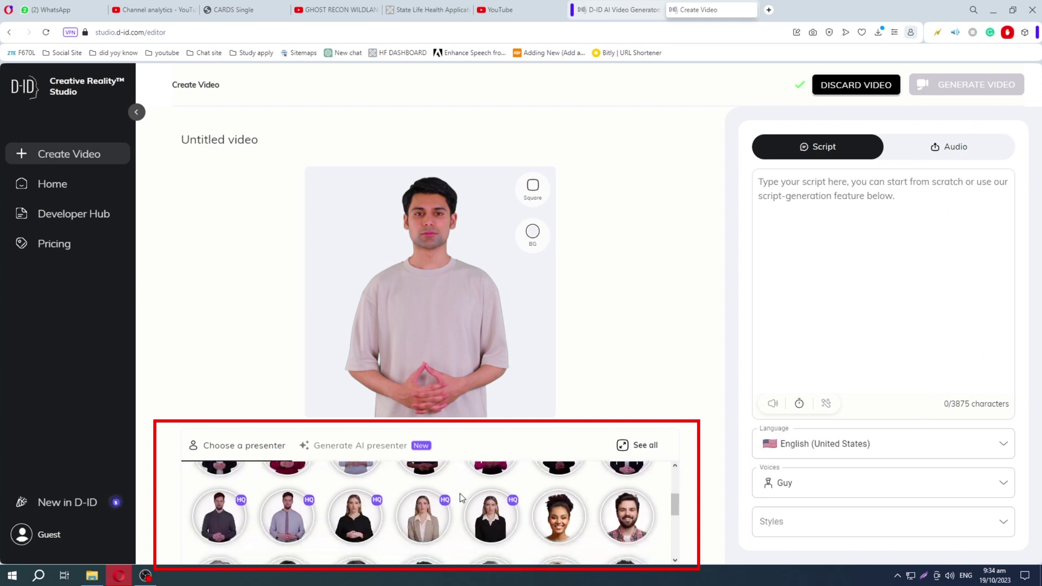
scroll(496, 529, "up", 5)
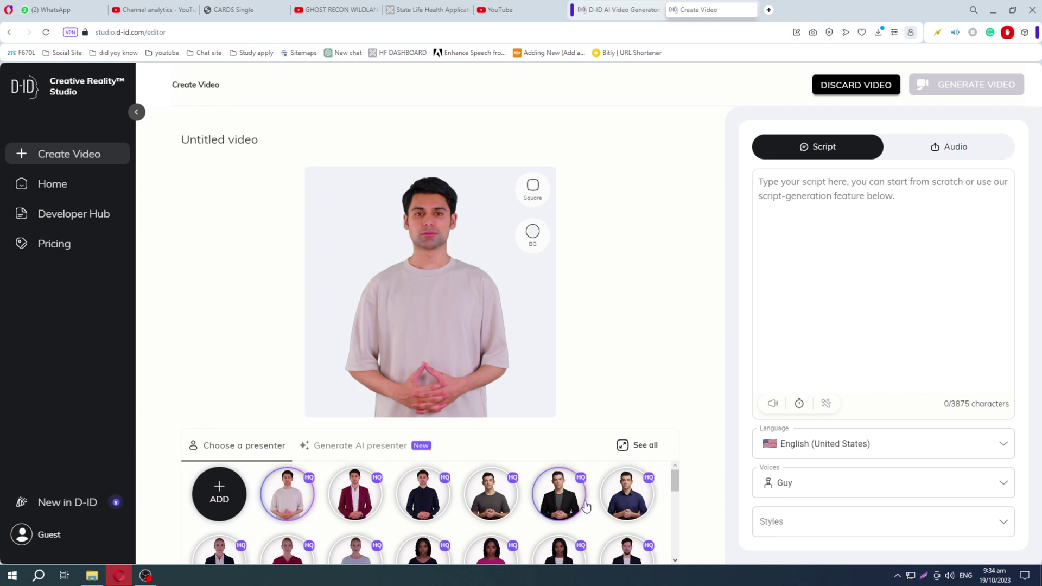
scroll(564, 511, "down", 2)
scroll(542, 516, "down", 1)
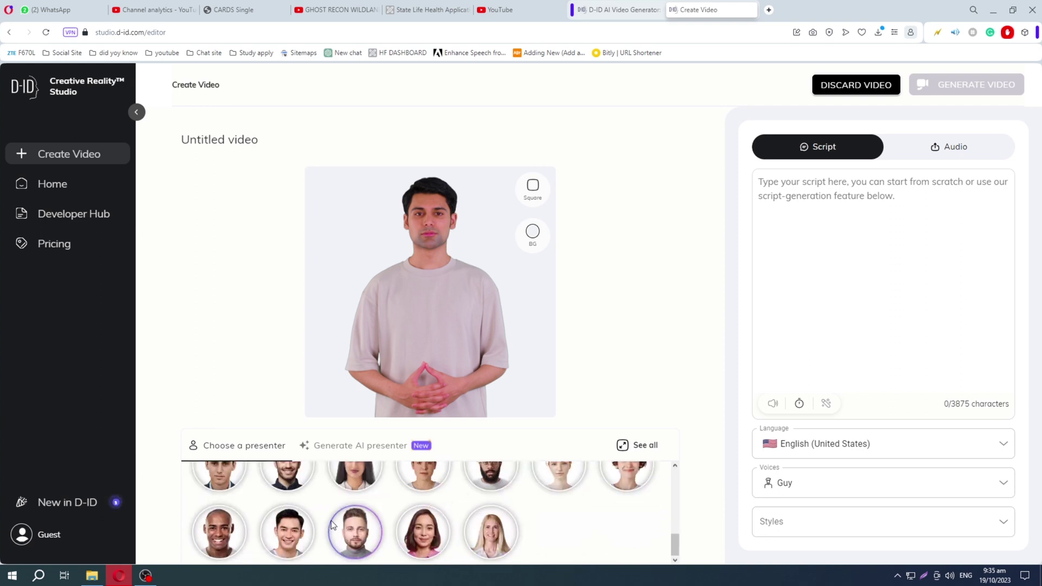
scroll(247, 485, "up", 5)
left_click(222, 494)
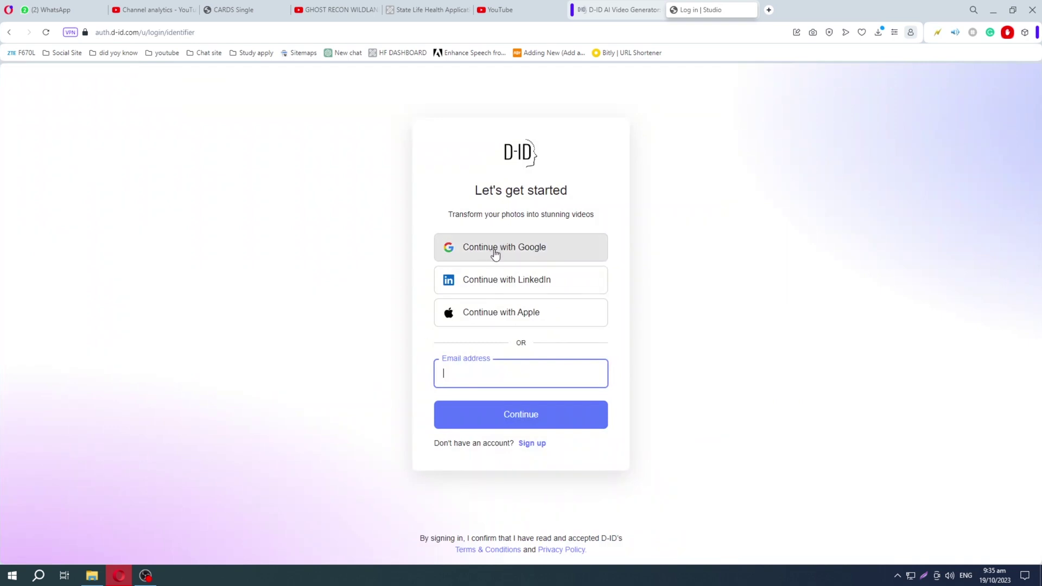
Sign in with Google, start a new video, and choose to add your own presenter picture.
left_click(495, 250)
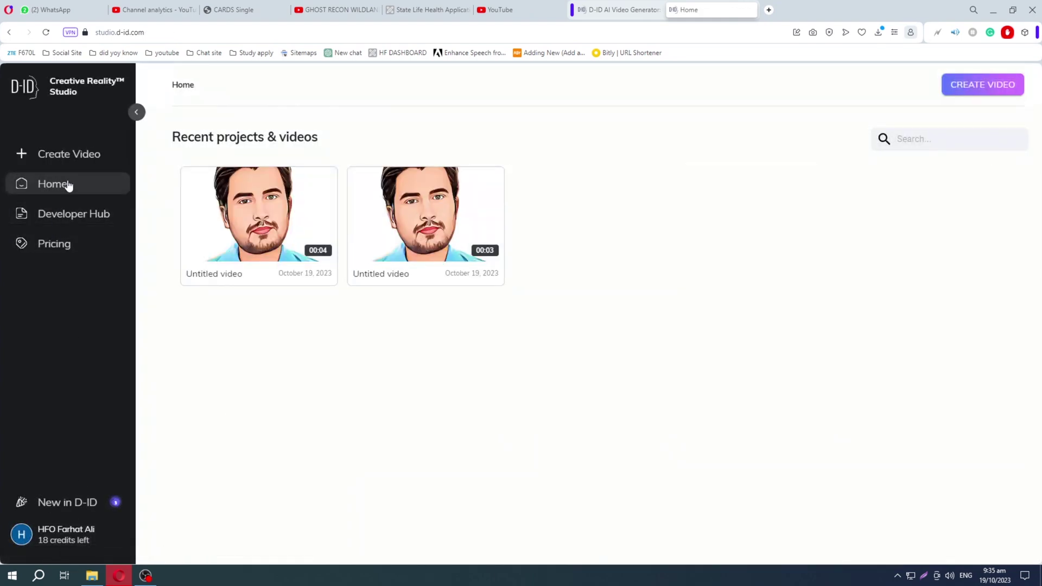
left_click(85, 152)
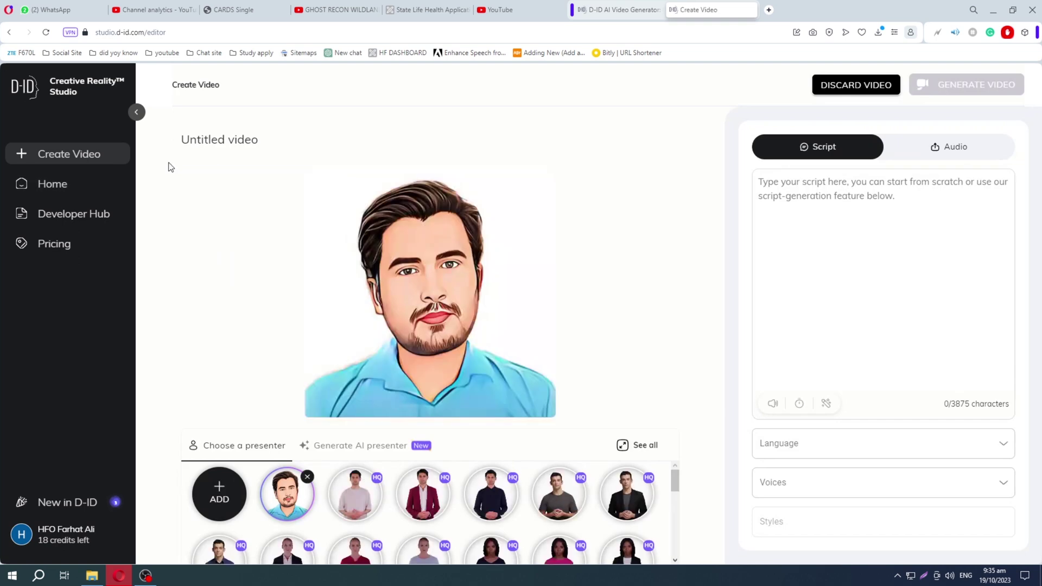
left_click(224, 498)
Upload profile-pic (2).png from the profile pics folder as the presenter.
left_click(286, 440)
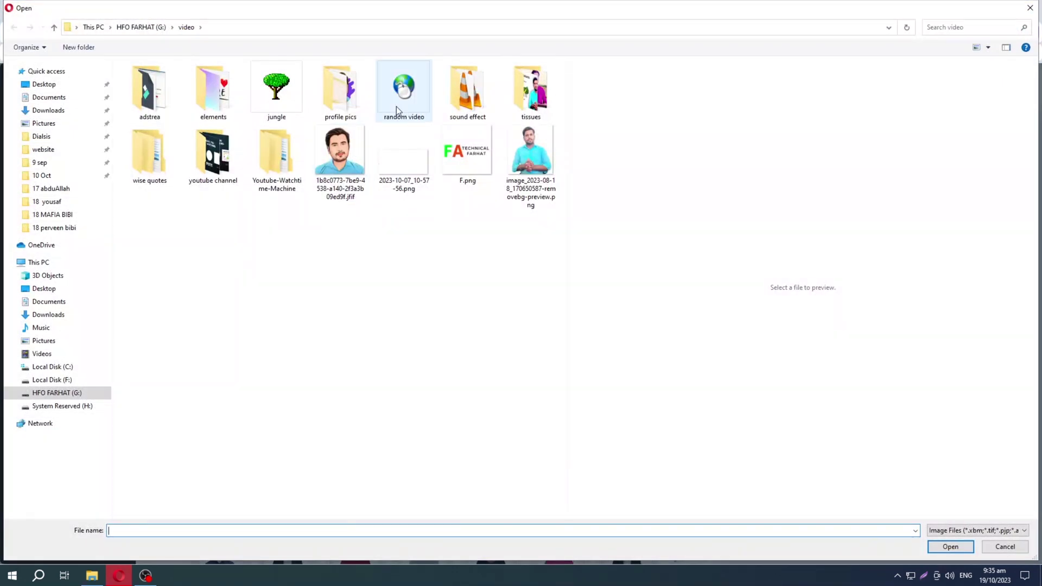
double_click(341, 100)
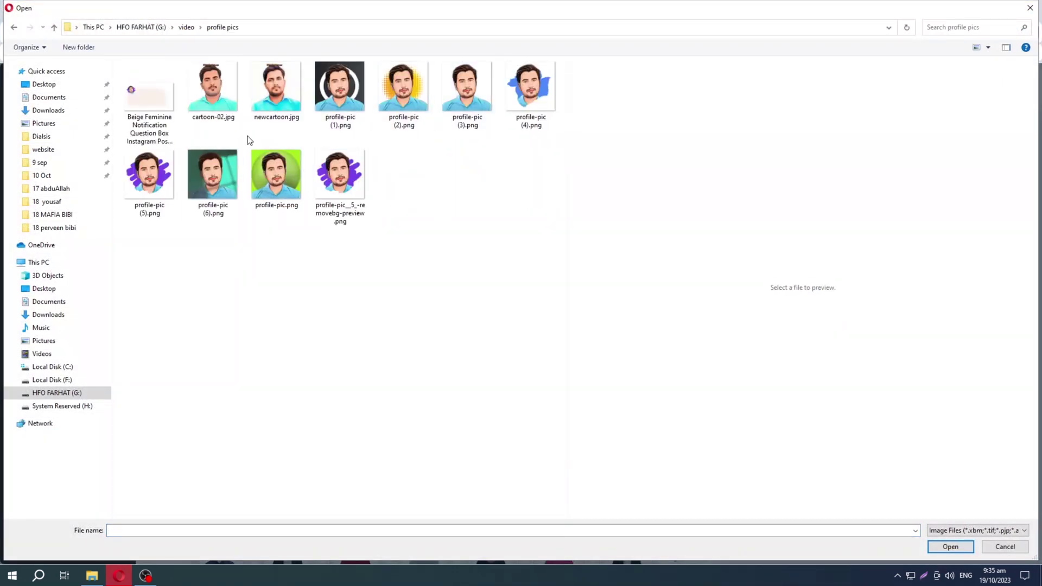
left_click(266, 183)
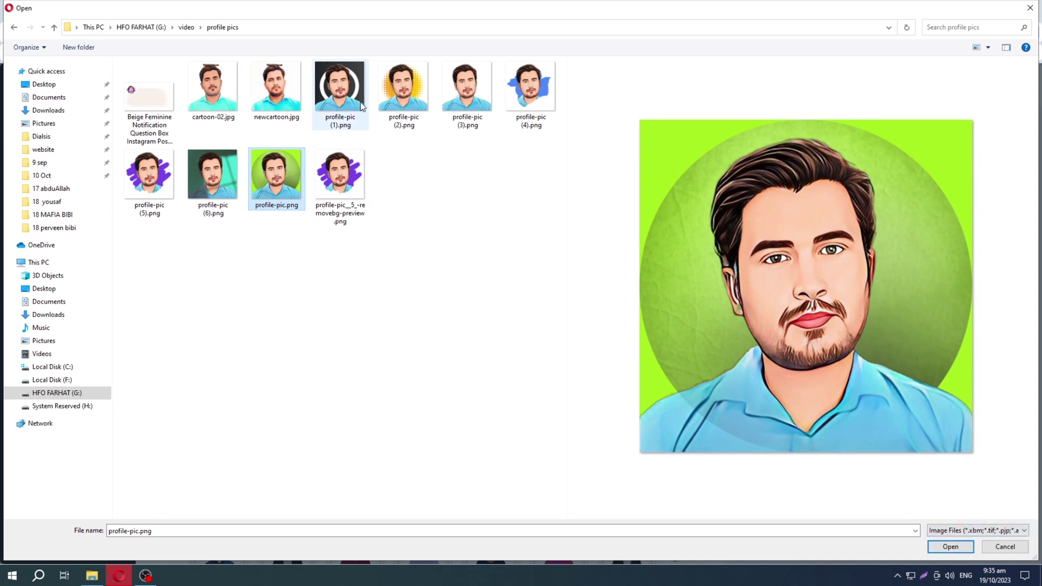
left_click(402, 103)
left_click(949, 546)
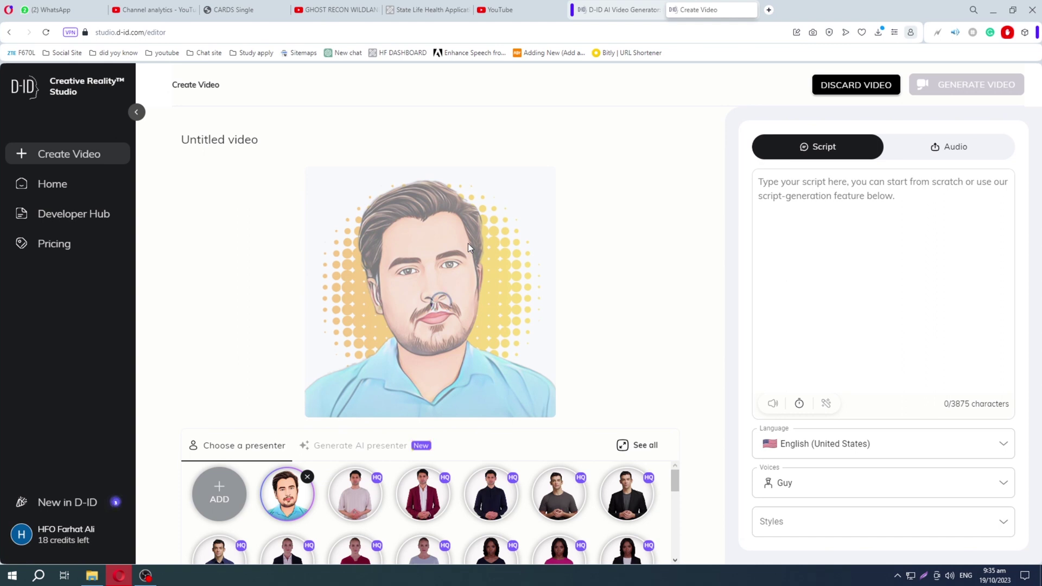
Write the script "IF YOU LIKE THIS VIDEO THEN SUBSCRIBE OUR CHANNEL", removing typos and extra words.
left_click(790, 178)
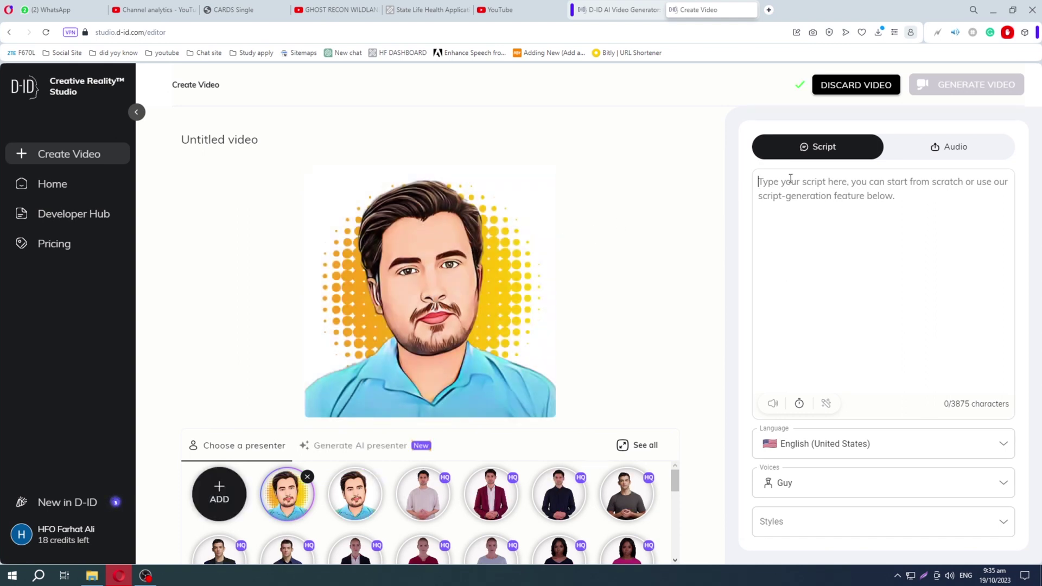
type("IFG")
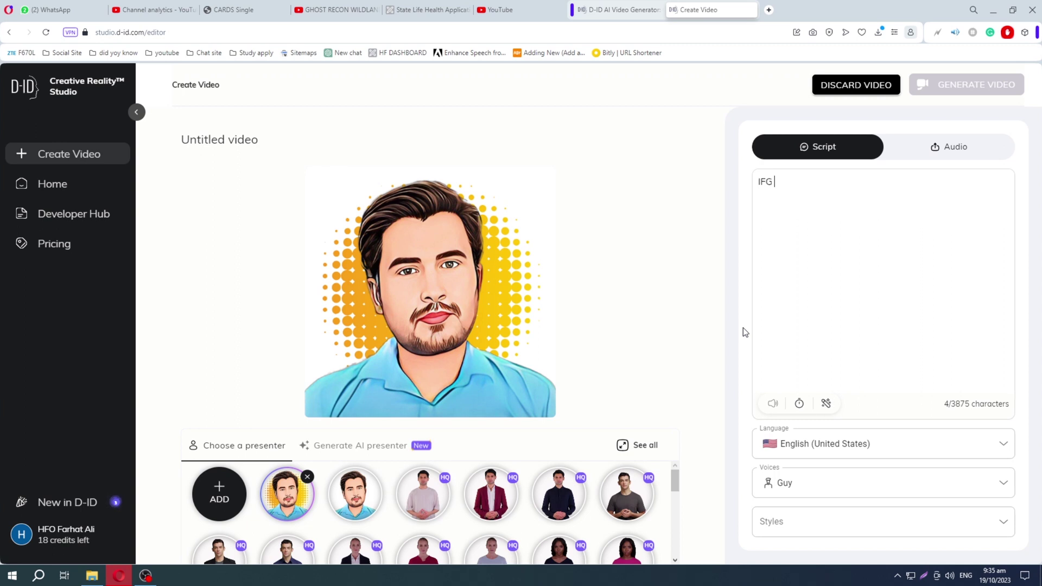
key("BackSpace")
key("BackSpace")
type("YOU LI")
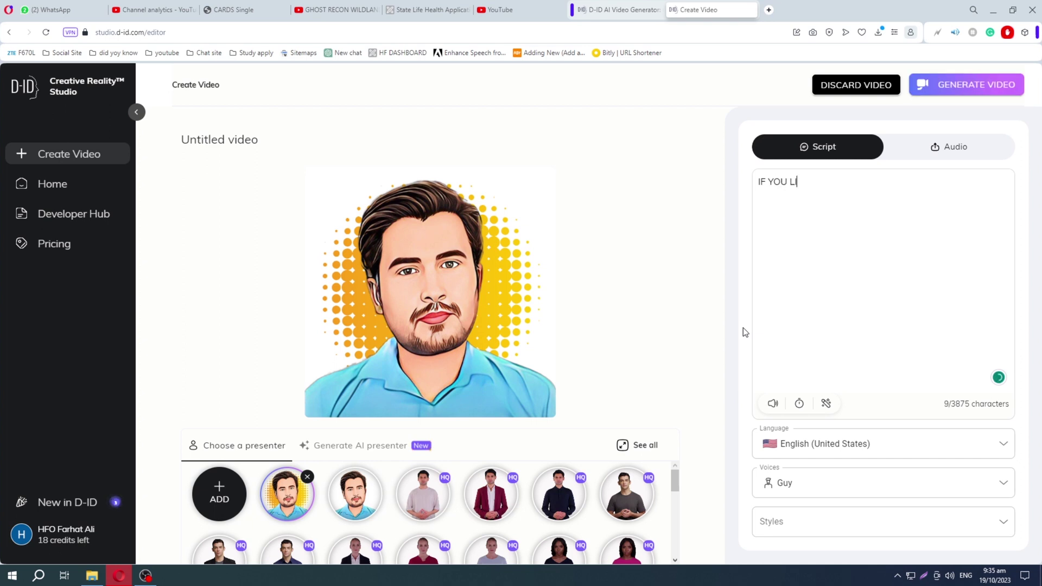
type("KE THIS VIDEO THEN SUBSCRIBE OUR CHAN")
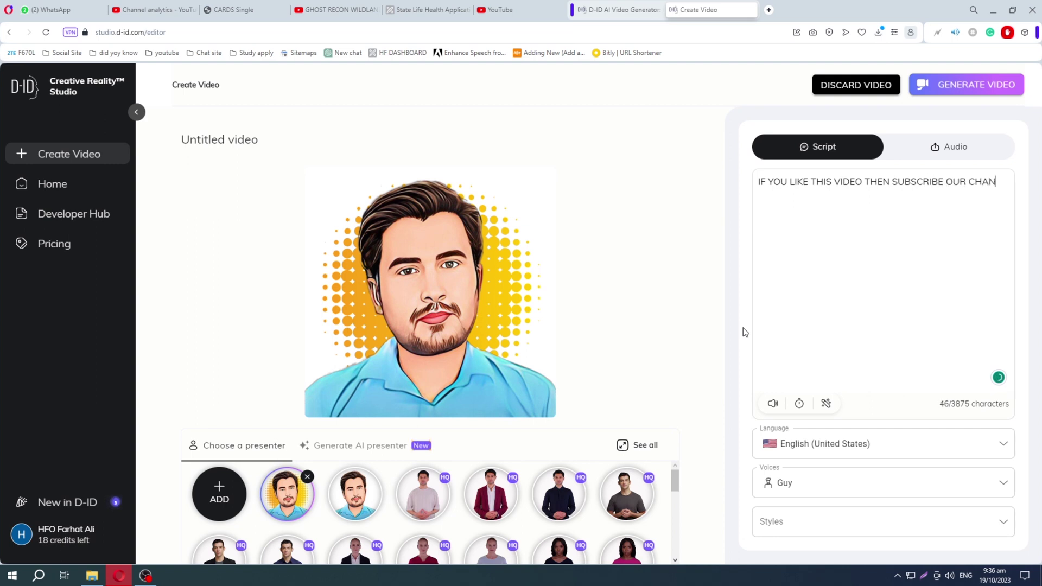
type("EL . A")
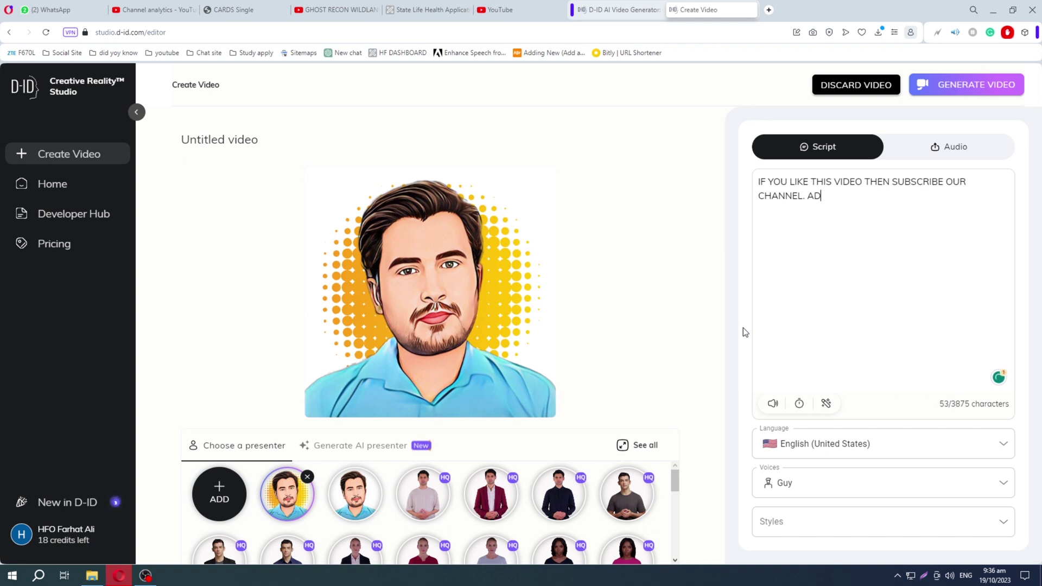
key("BackSpace")
type("DONT ")
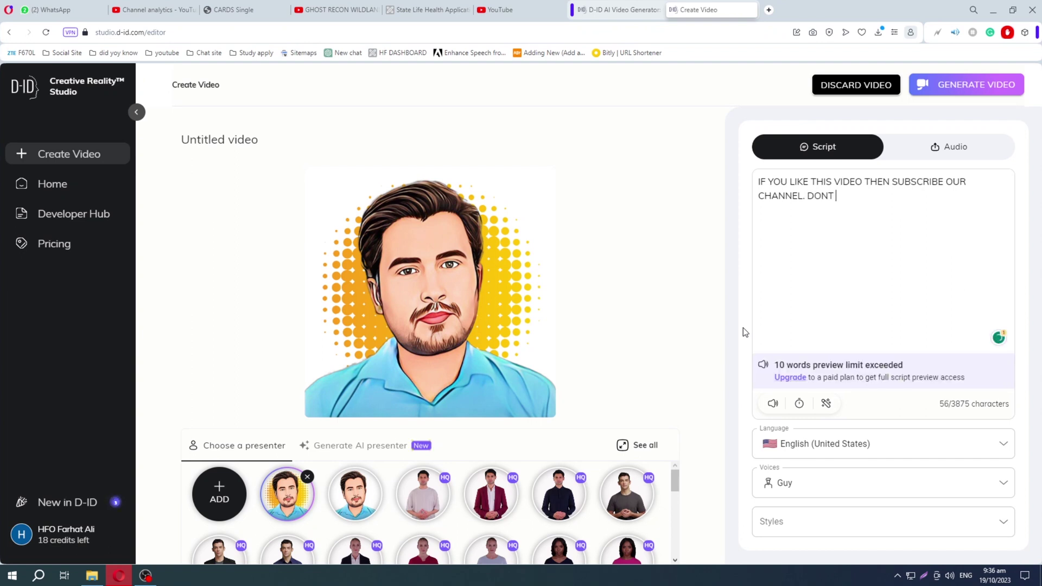
type("FO")
key("BackSpace")
key("BackSpace")
key("BackSpace")
key("BackSpace")
key("BackSpace")
key("BackSpace")
key("BackSpace")
key("BackSpace")
key("BackSpace")
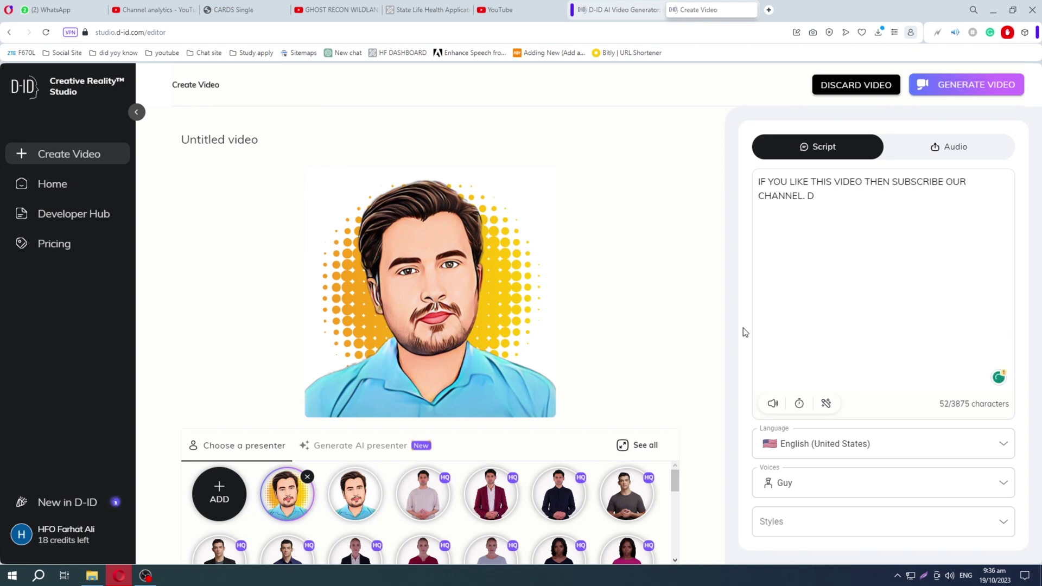
key("BackSpace")
Generate the talking video, confirming the 1-credit cost.
left_click(962, 91)
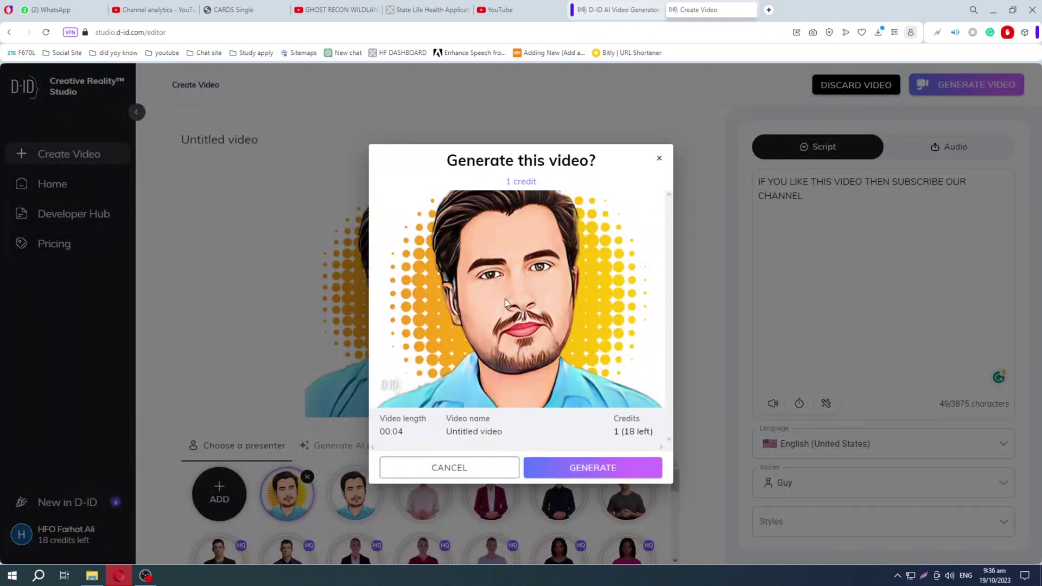
left_click(593, 467)
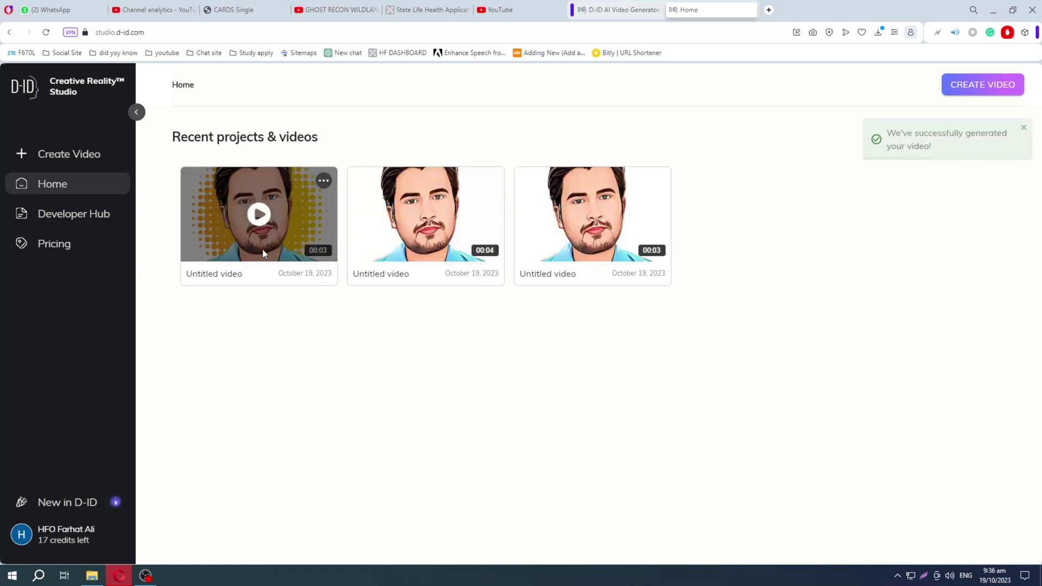
left_click(261, 217)
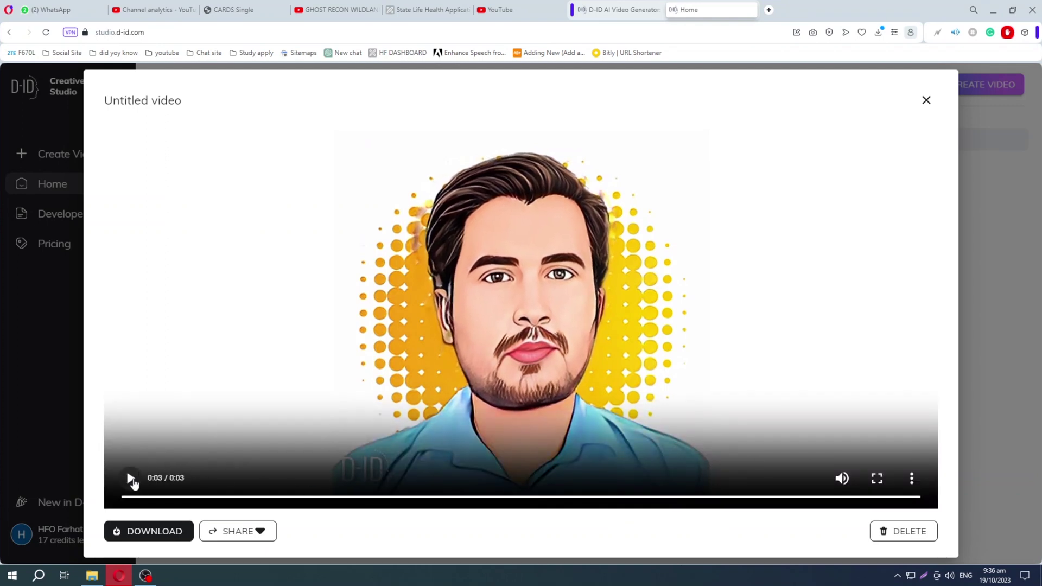
left_click(132, 479)
left_click(931, 103)
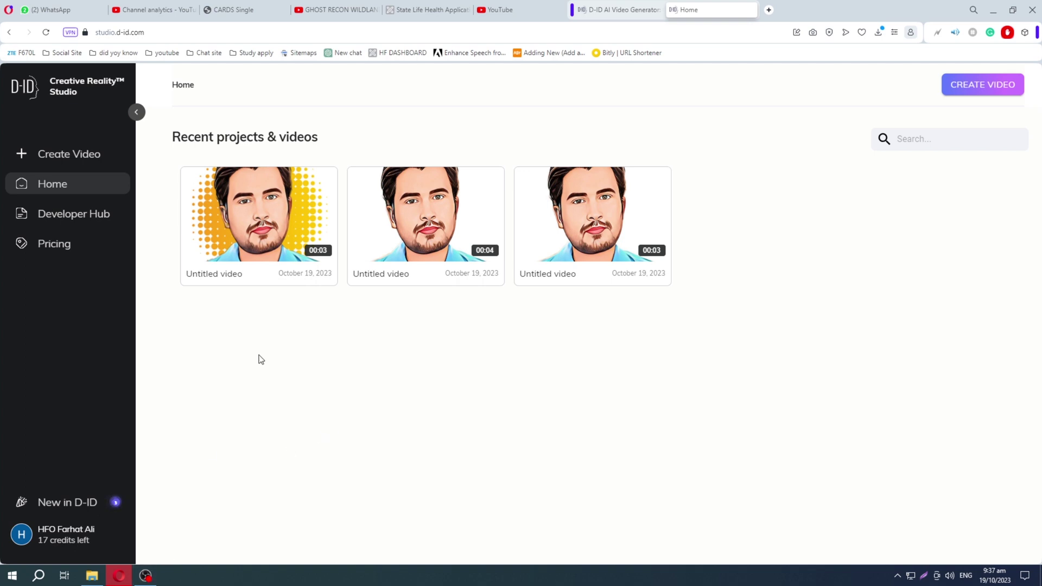
Download the generated video as Untitled video (1).mp4 and show it in its folder.
mouse_move(303, 239)
left_click(259, 216)
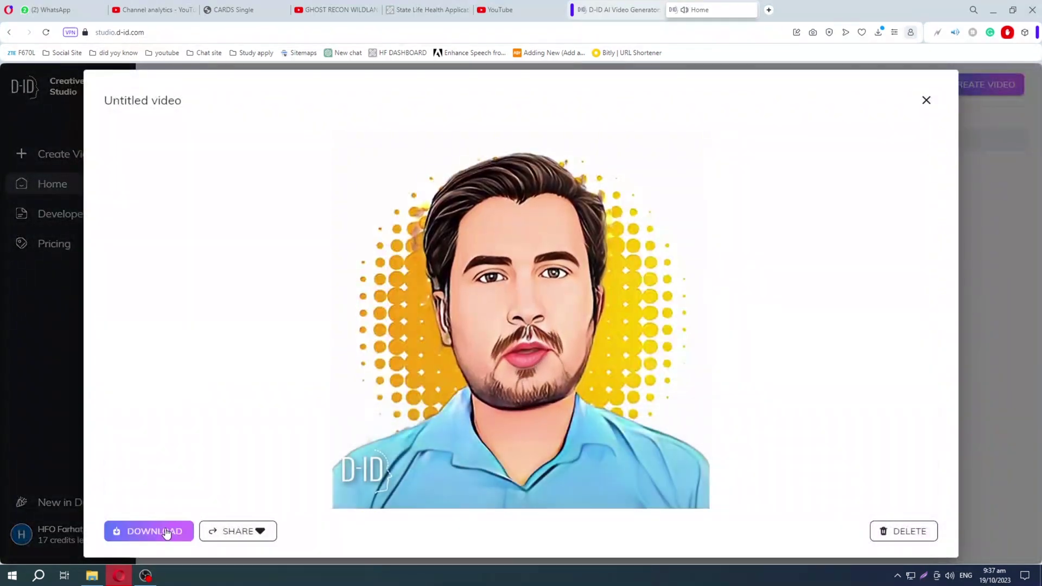
left_click(251, 533)
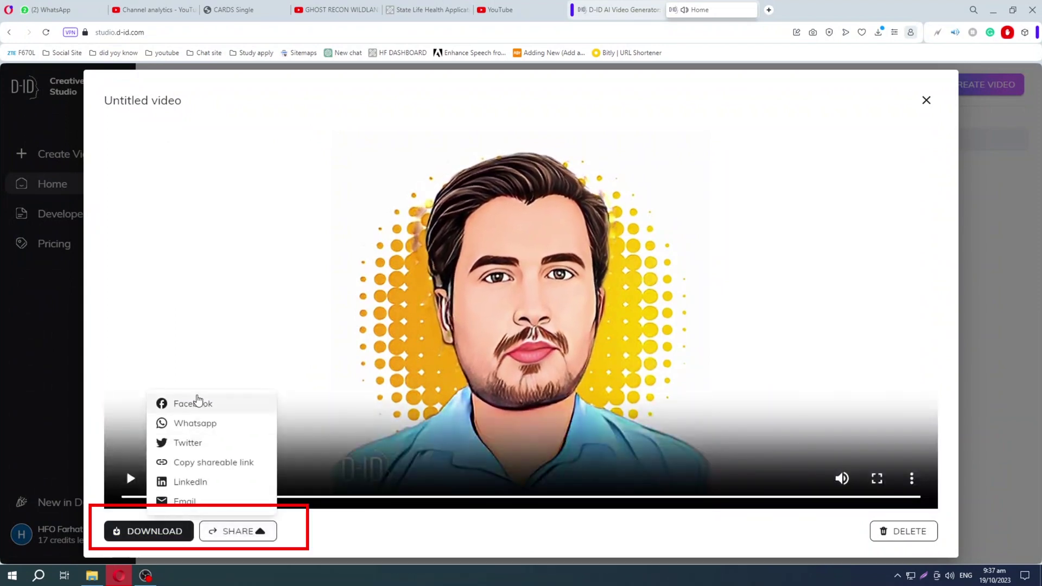
left_click(496, 539)
left_click(177, 524)
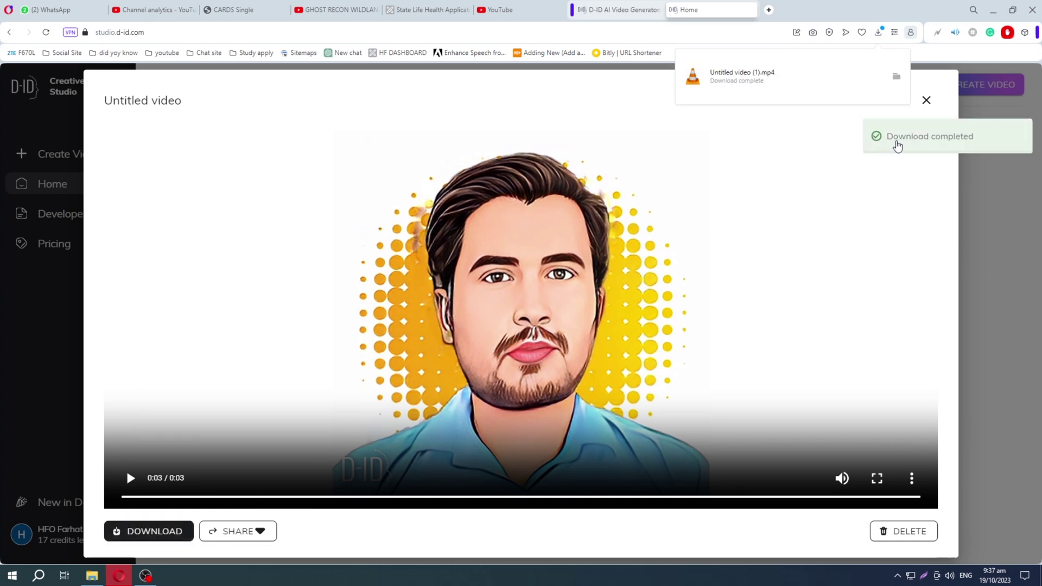
left_click(896, 78)
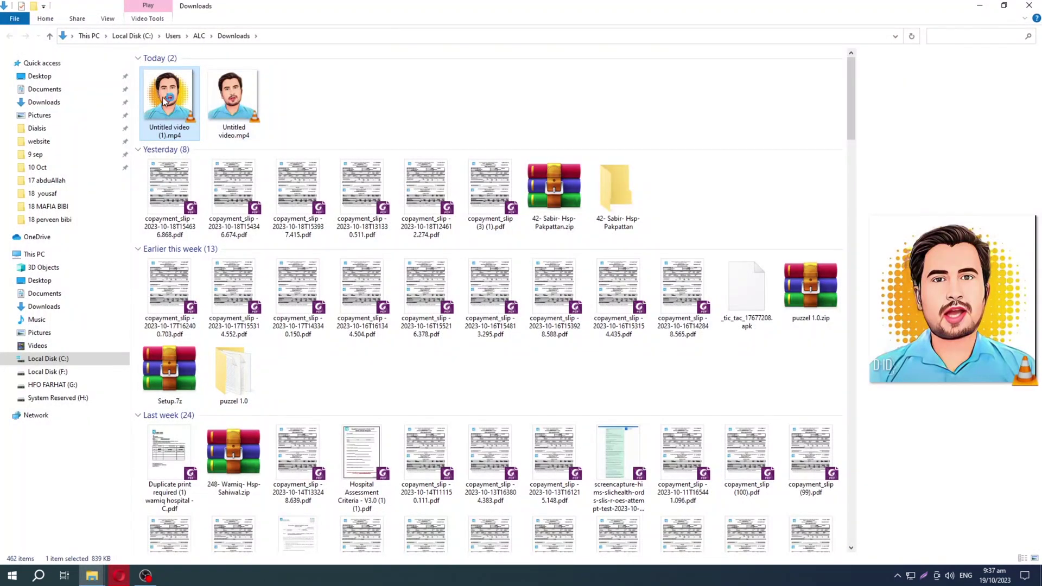
Play Untitled video (1).mp4 from Downloads in VLC.
double_click(165, 100)
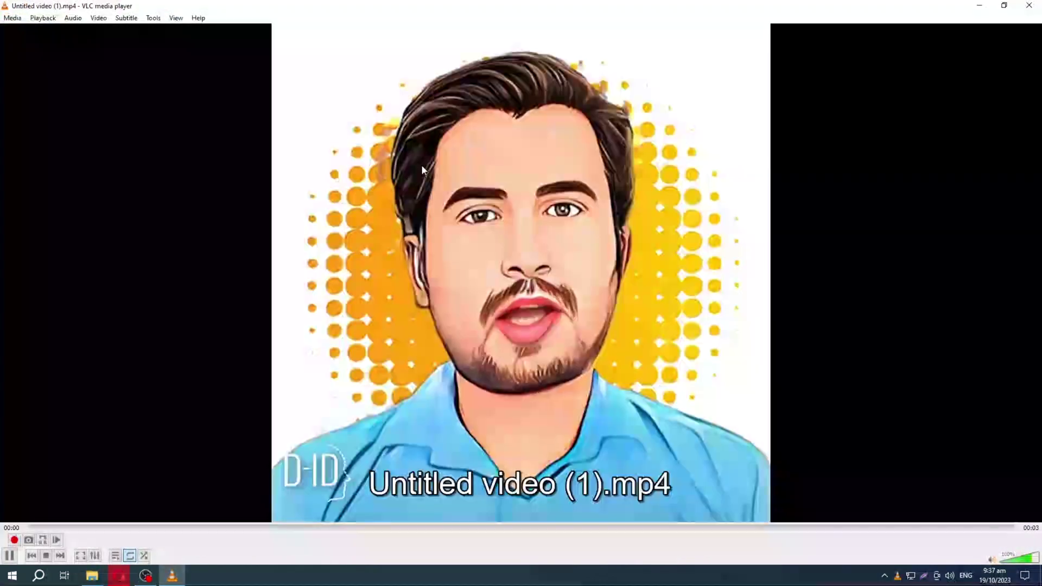